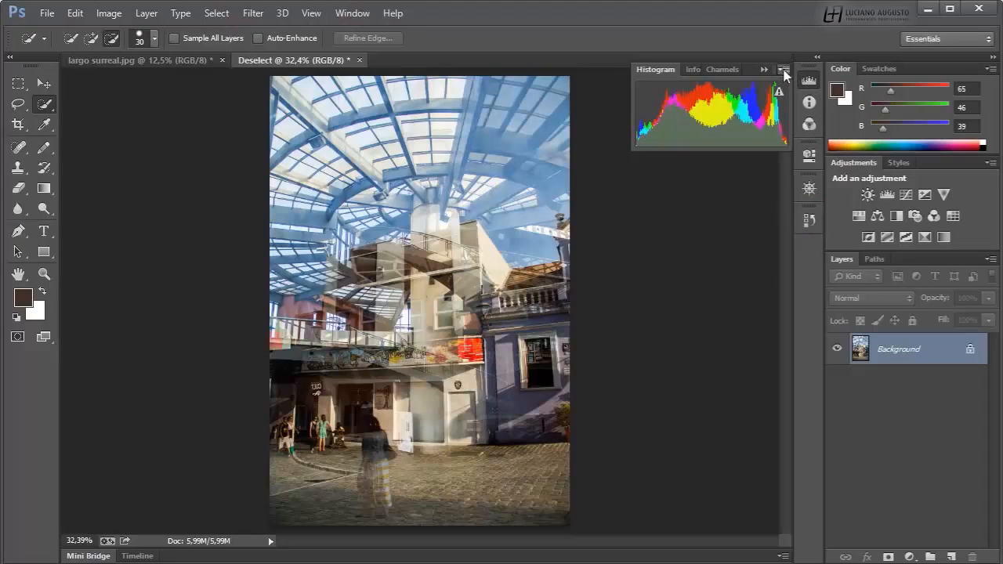
# Switch the histogram to All Channels View and show its channels in color
pyautogui.click(782, 70)
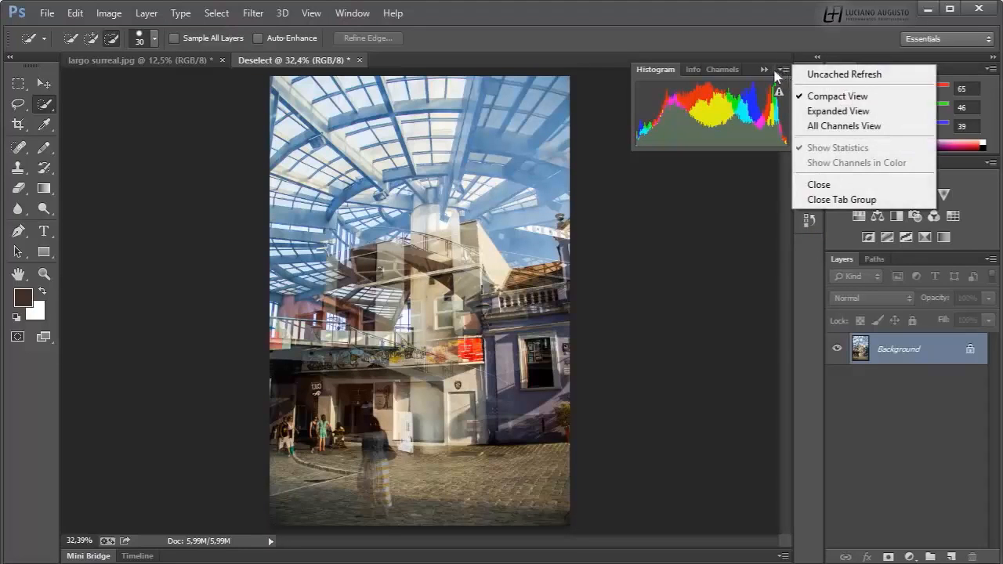
pyautogui.click(827, 116)
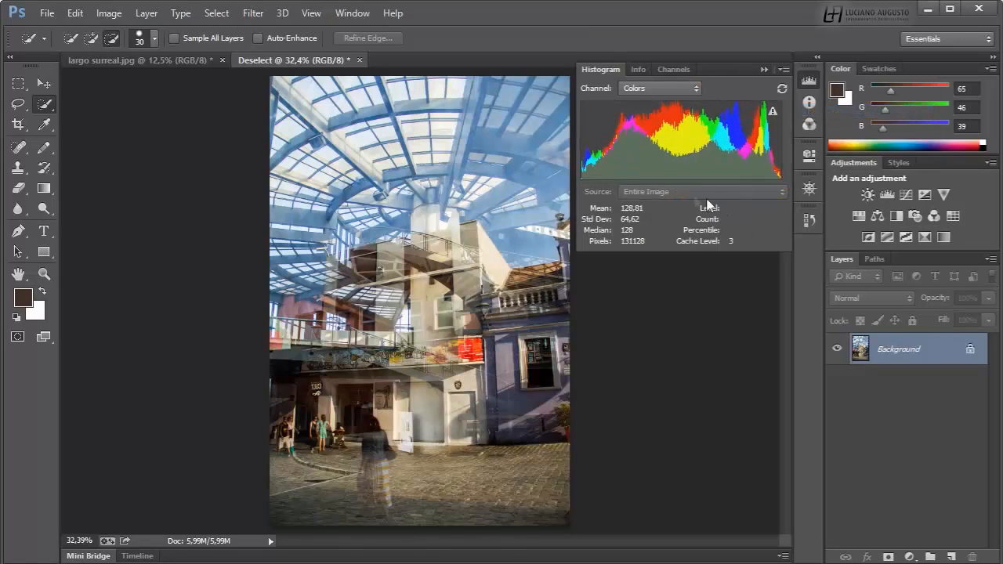
pyautogui.click(783, 68)
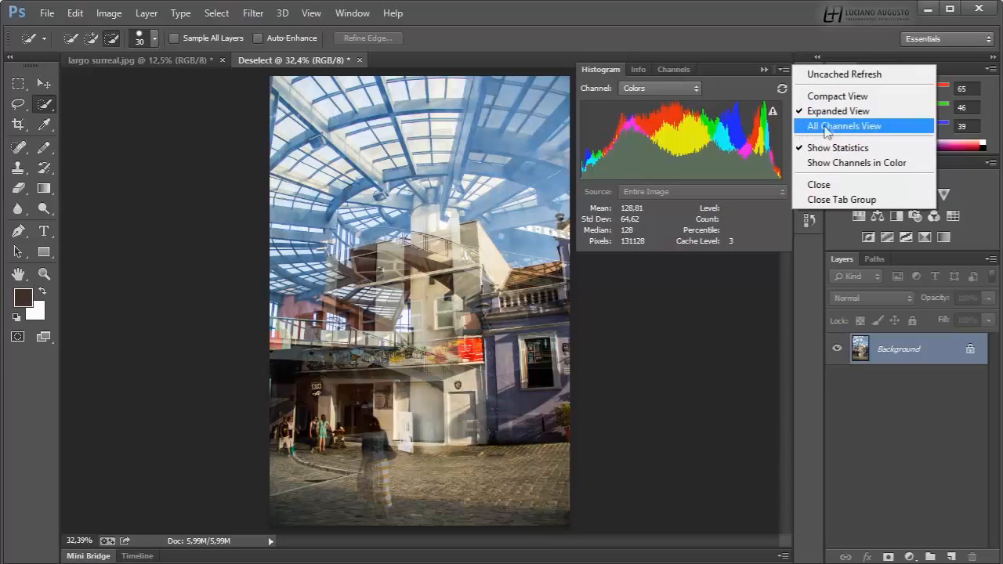
pyautogui.click(849, 127)
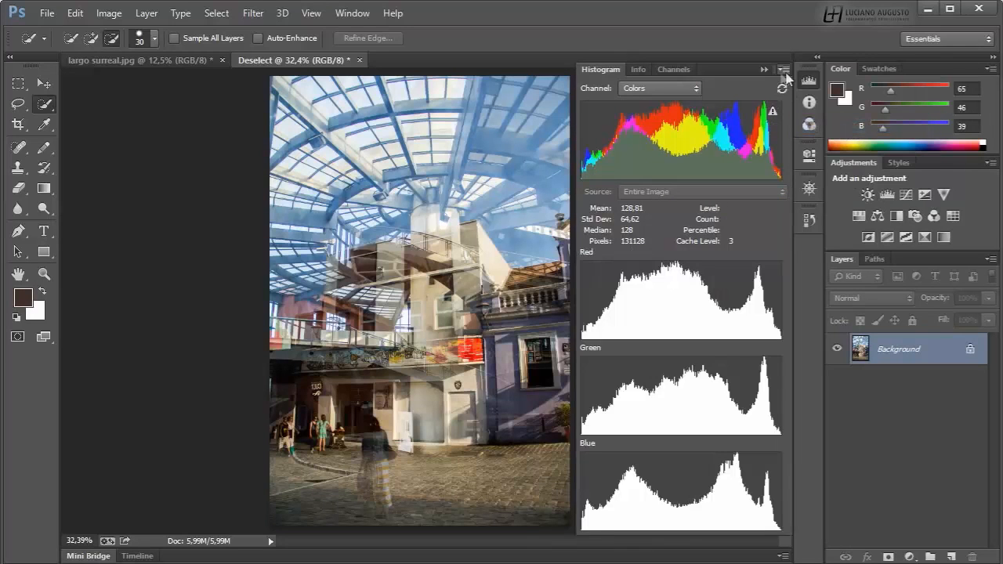
pyautogui.moveTo(658, 137)
pyautogui.click(783, 70)
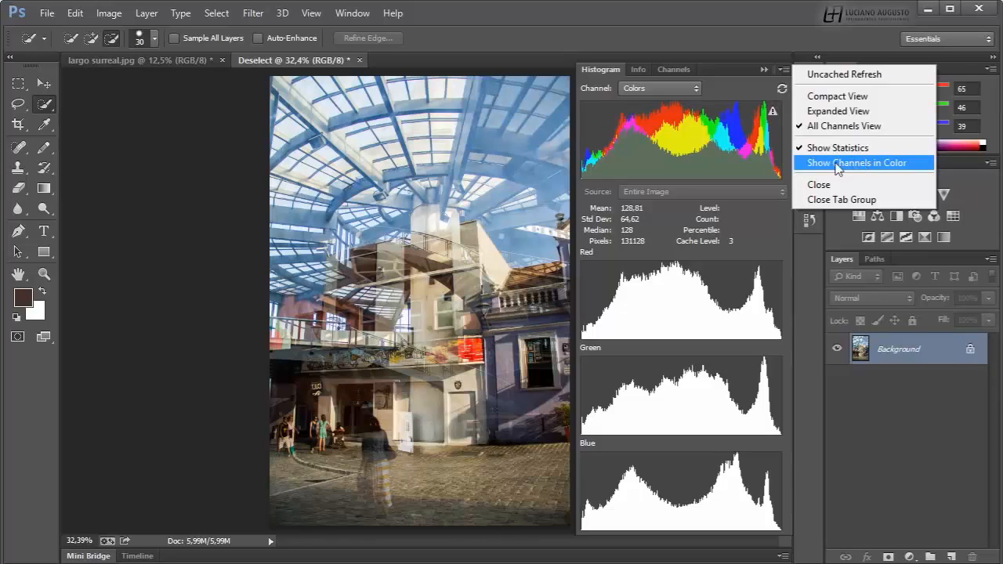
pyautogui.click(864, 166)
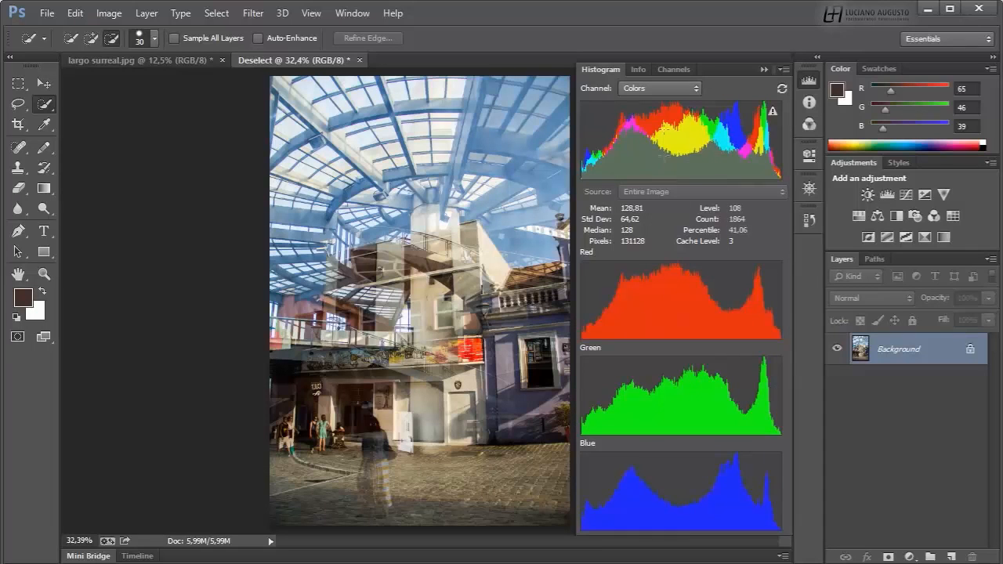
# Examine the pixel distribution across the shadows, midtones and highlights in the combined Colors histogram
pyautogui.moveTo(633, 166); pyautogui.dragTo(755, 166)
pyautogui.moveTo(641, 166); pyautogui.dragTo(700, 166)
pyautogui.moveTo(697, 130); pyautogui.dragTo(672, 157)
pyautogui.moveTo(651, 115); pyautogui.dragTo(694, 165)
# Expand Mini Bridge and open lua.jpg from the Imagens folder
pyautogui.click(105, 555)
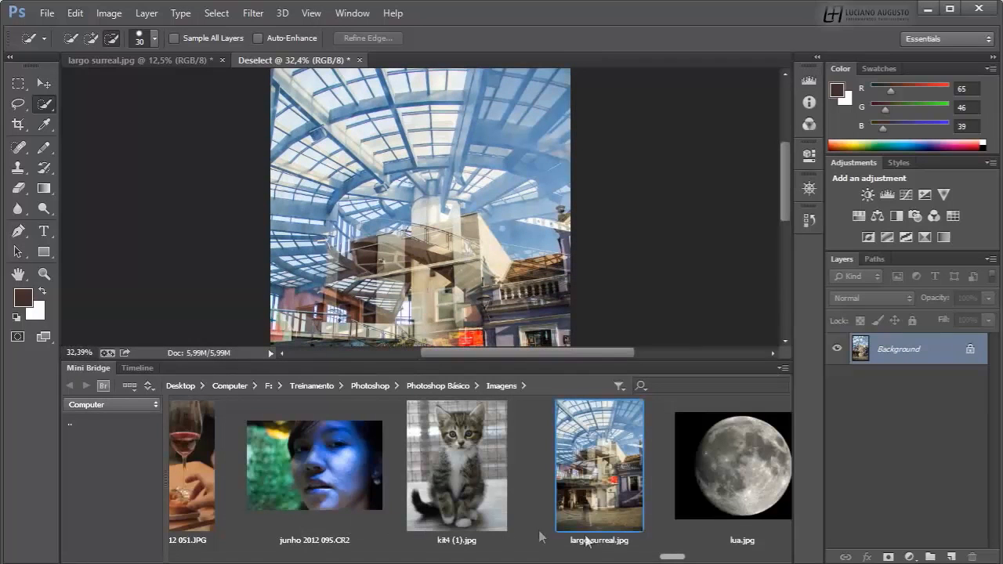
pyautogui.click(690, 558)
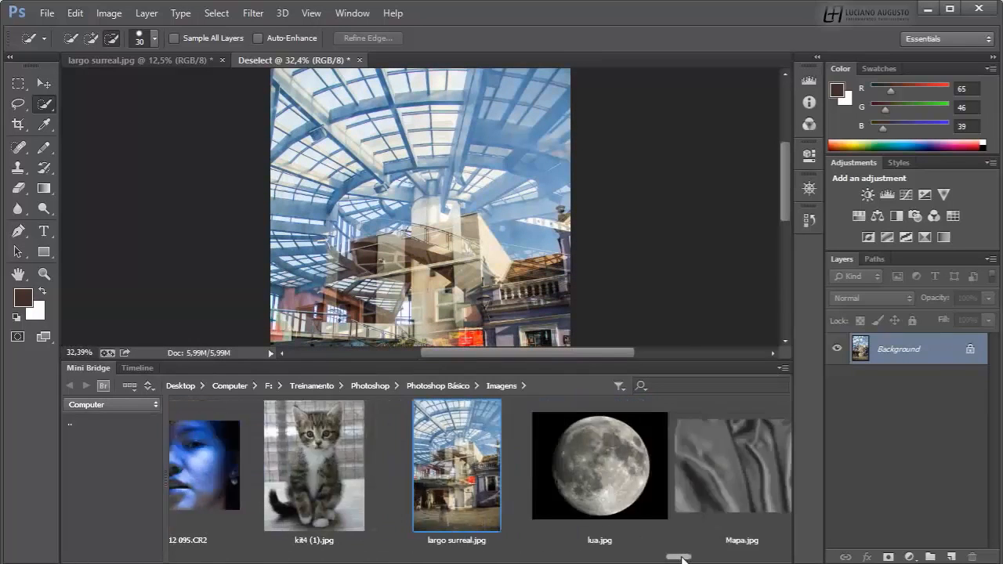
pyautogui.click(335, 460)
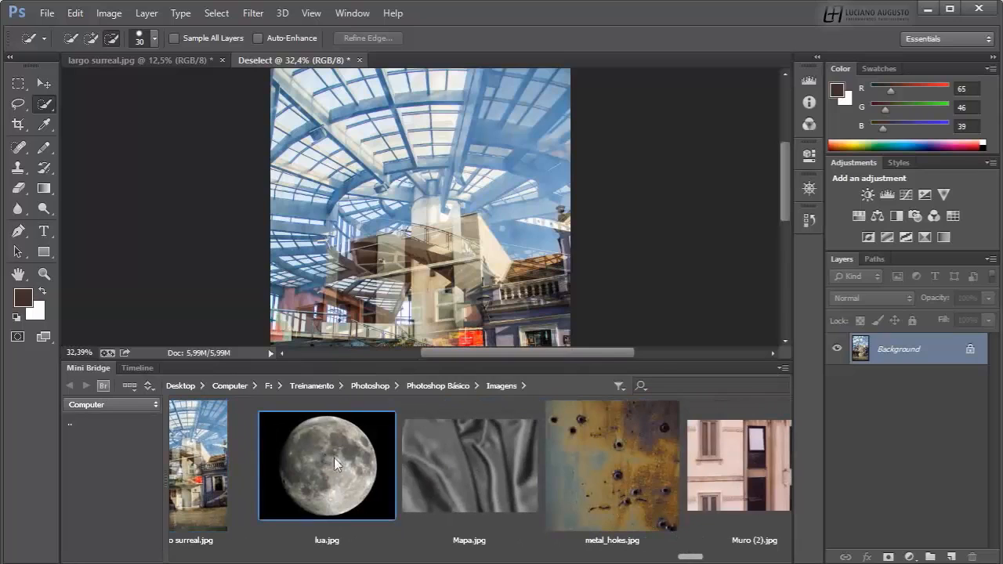
pyautogui.doubleClick(336, 453)
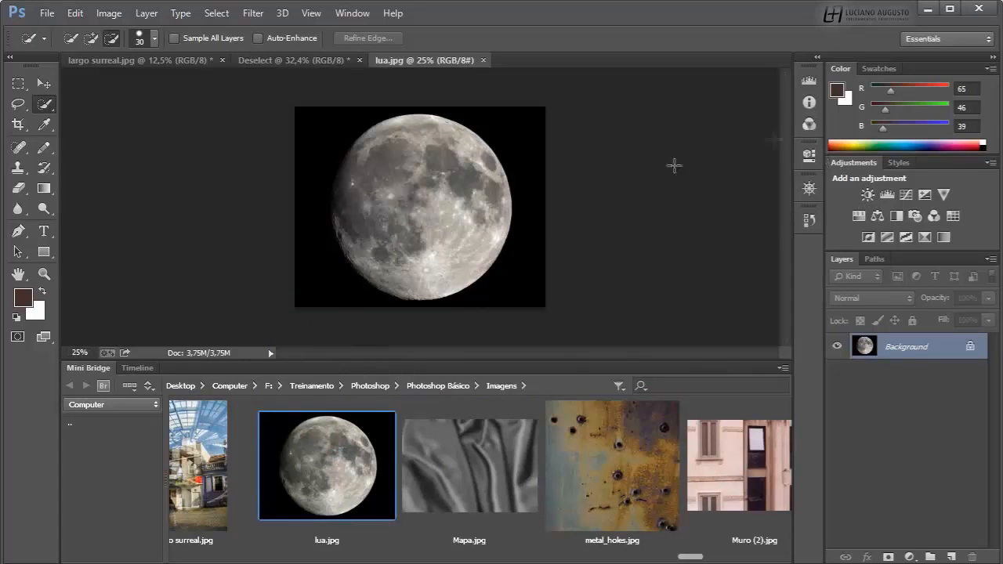
# Display the histogram of the moon image and examine its tonal distribution
pyautogui.click(809, 124)
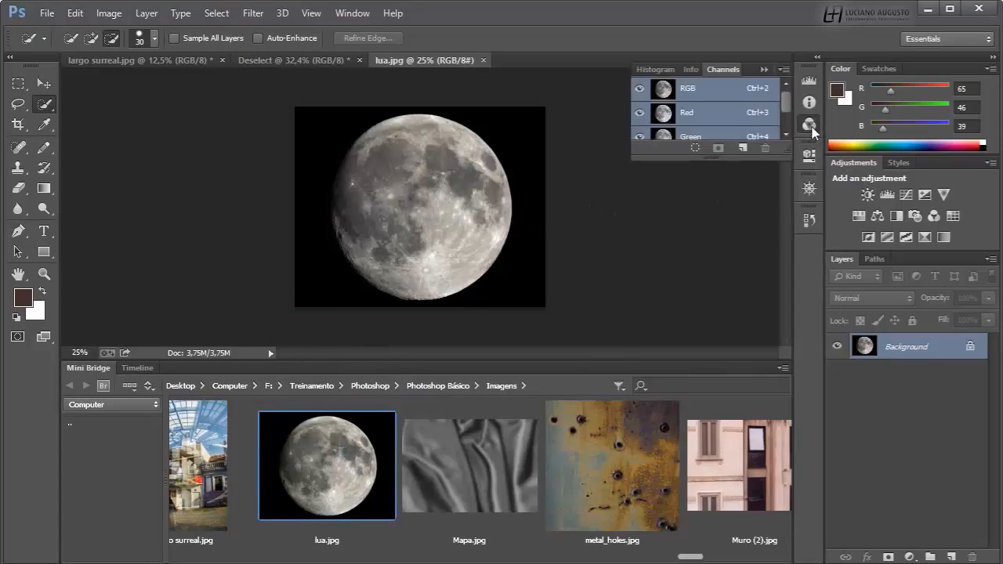
pyautogui.click(810, 83)
pyautogui.moveTo(638, 318)
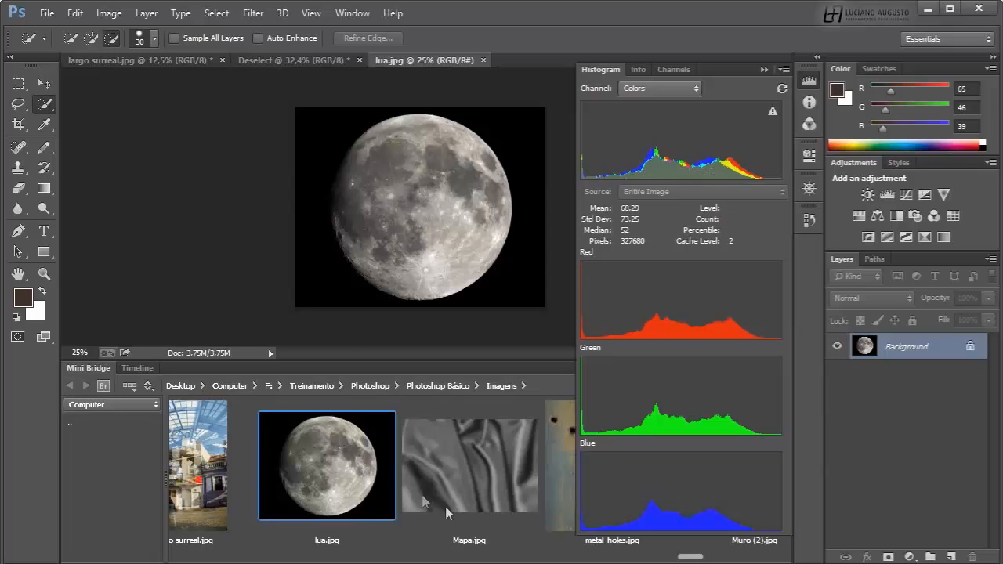
# Open TR007.BMP from the Imagens folder and collapse Mini Bridge
pyautogui.moveTo(690, 555); pyautogui.dragTo(770, 556)
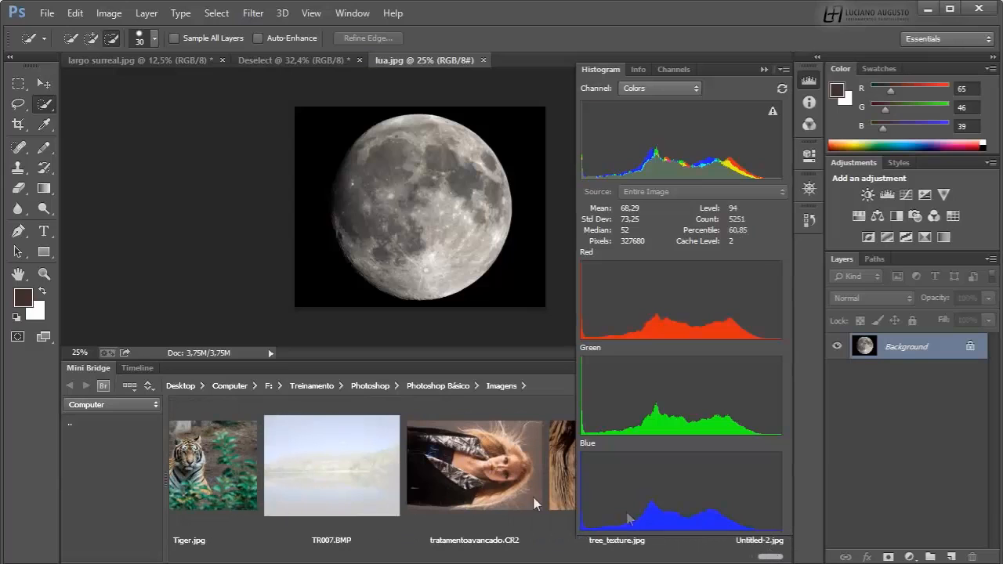
pyautogui.doubleClick(349, 466)
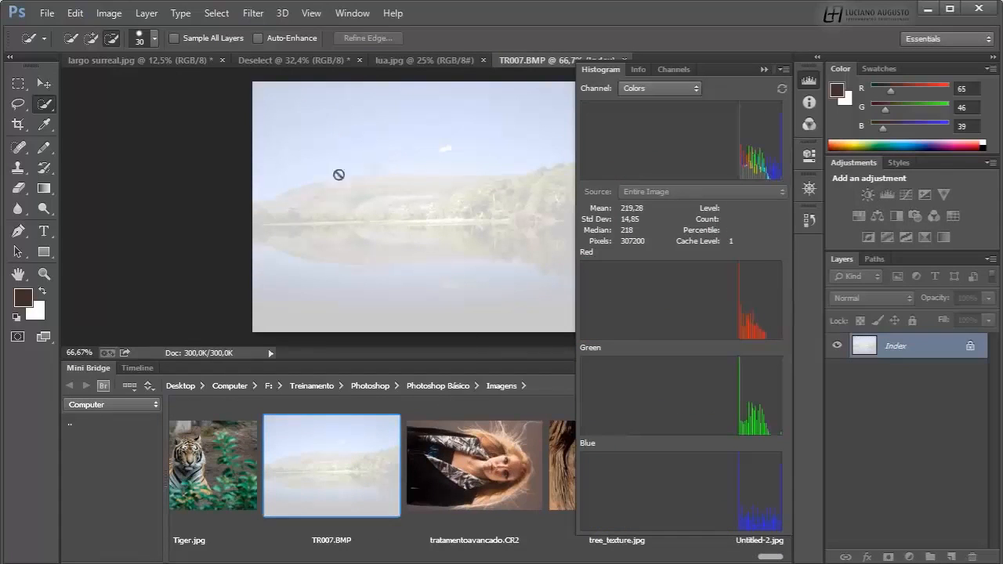
pyautogui.doubleClick(104, 368)
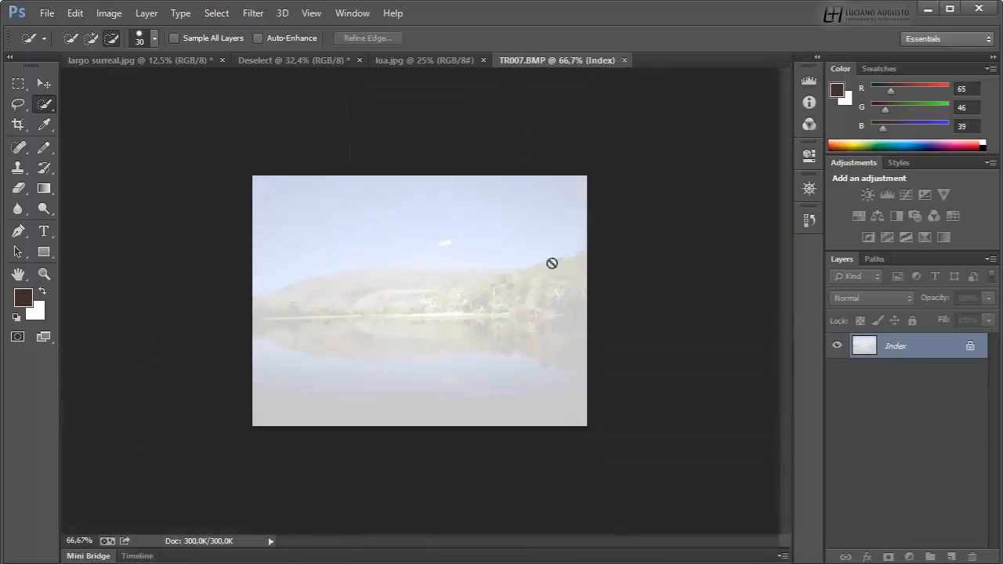
# Examine the washed-out lake image's histogram across its tonal range and its pixel color values in Info
pyautogui.click(808, 80)
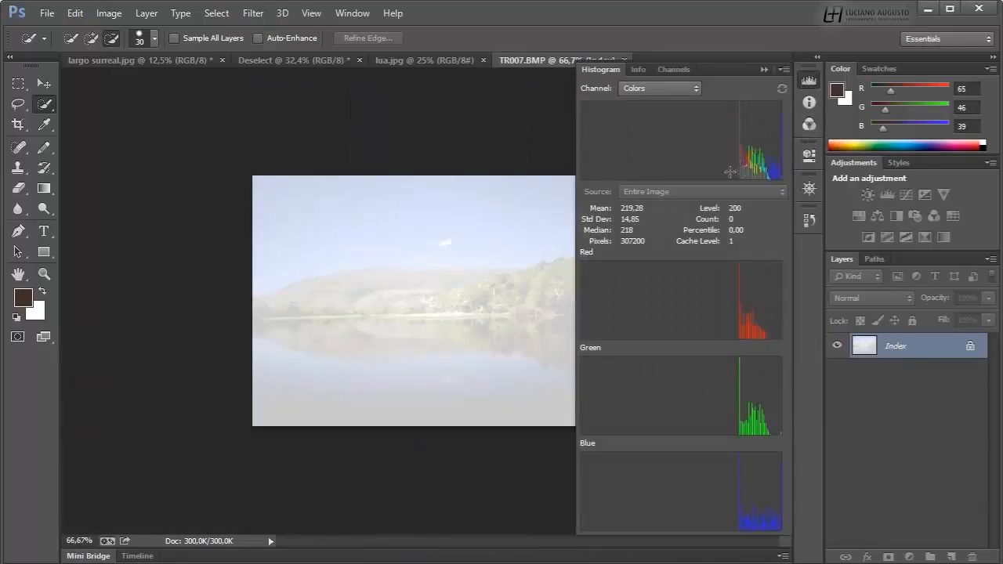
pyautogui.moveTo(745, 168); pyautogui.dragTo(570, 169)
pyautogui.moveTo(742, 166); pyautogui.dragTo(799, 163)
pyautogui.moveTo(744, 162); pyautogui.dragTo(787, 164)
pyautogui.click(810, 102)
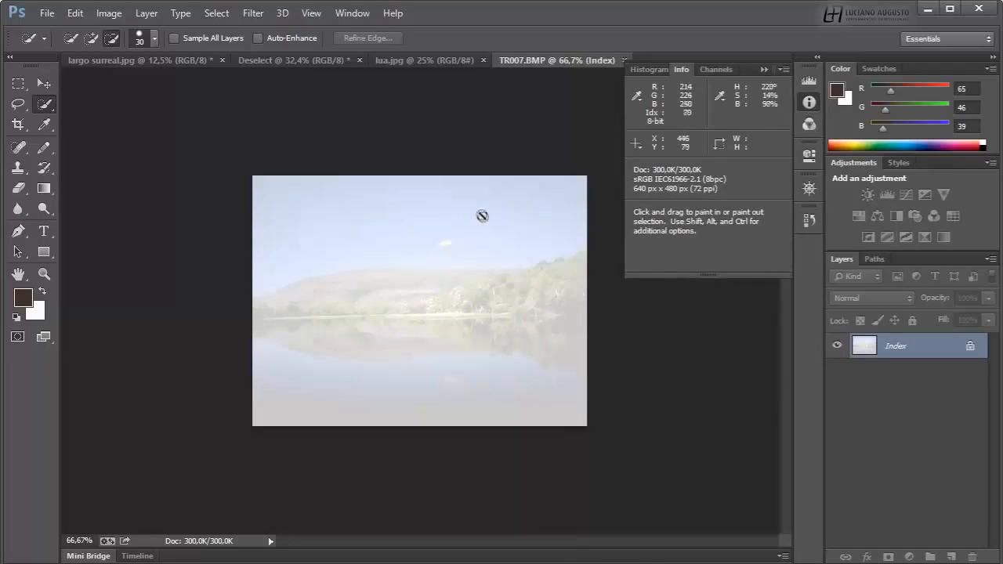
# Activate the Move tool and convert the lake image from indexed color to RGB Color mode
pyautogui.click(44, 84)
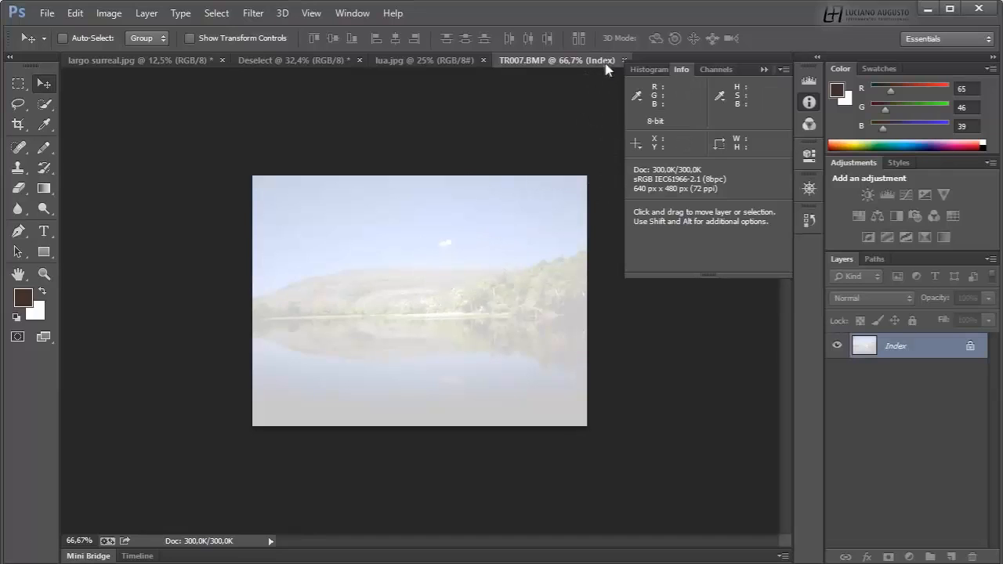
pyautogui.click(108, 14)
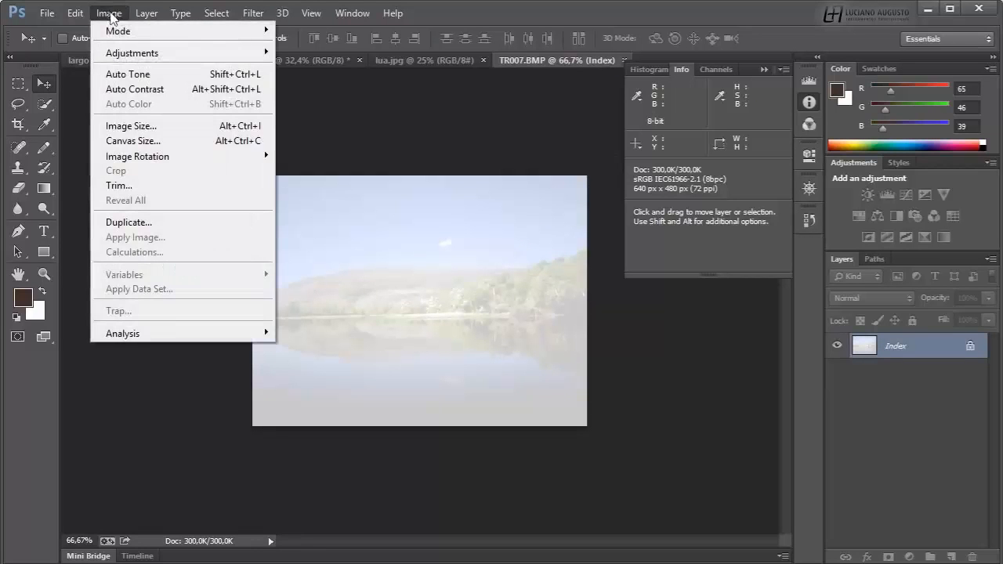
pyautogui.moveTo(193, 31)
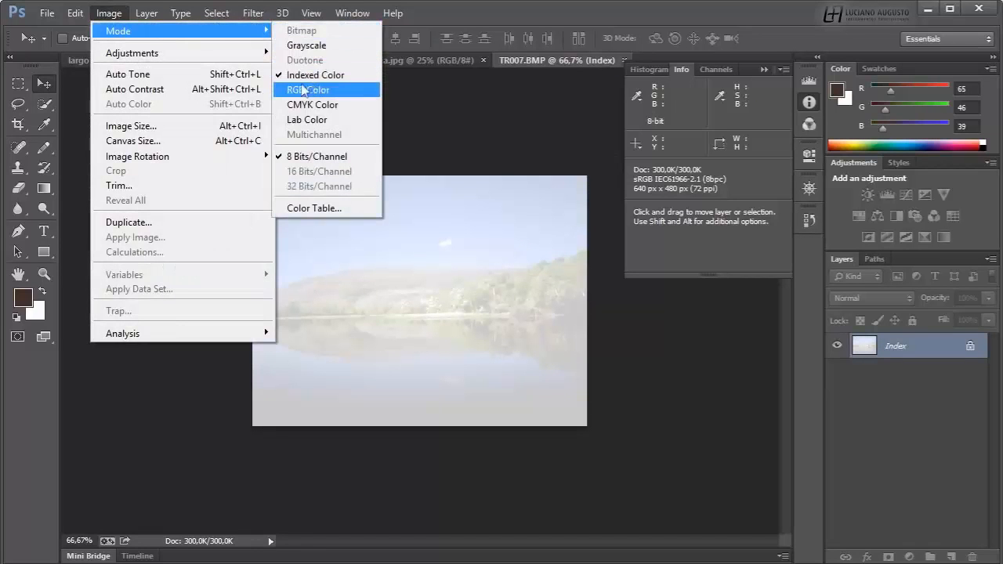
pyautogui.click(315, 92)
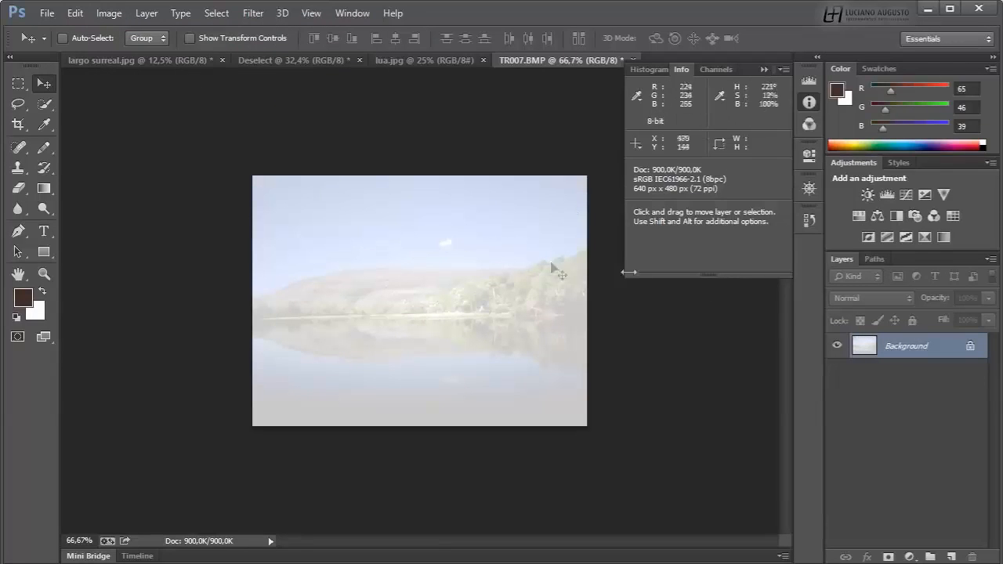
# Reorder the collapsed panels so Info sits above Histogram, and inspect the histogram of the converted lake image
pyautogui.moveTo(808, 101); pyautogui.dragTo(814, 89)
pyautogui.click(809, 102)
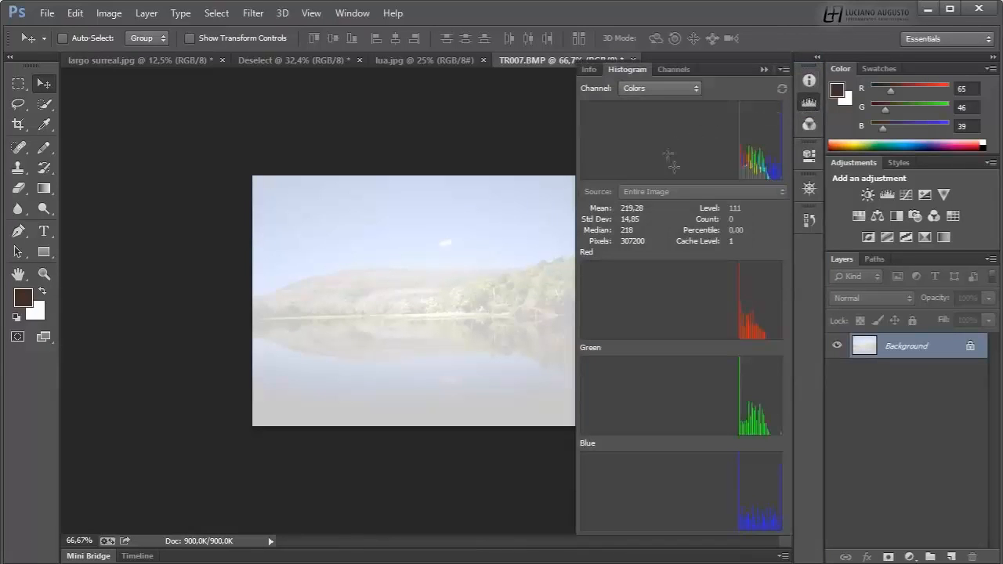
pyautogui.moveTo(727, 158)
pyautogui.moveTo(741, 168); pyautogui.dragTo(794, 177)
# Add a Levels adjustment layer and float its properties beside the image with the histogram displayed for comparison
pyautogui.click(909, 558)
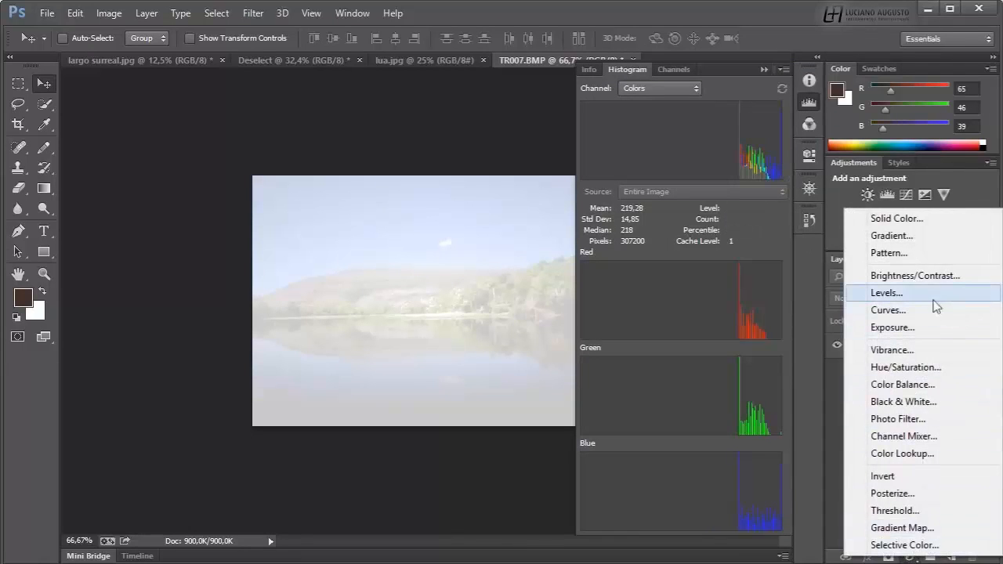
pyautogui.click(887, 293)
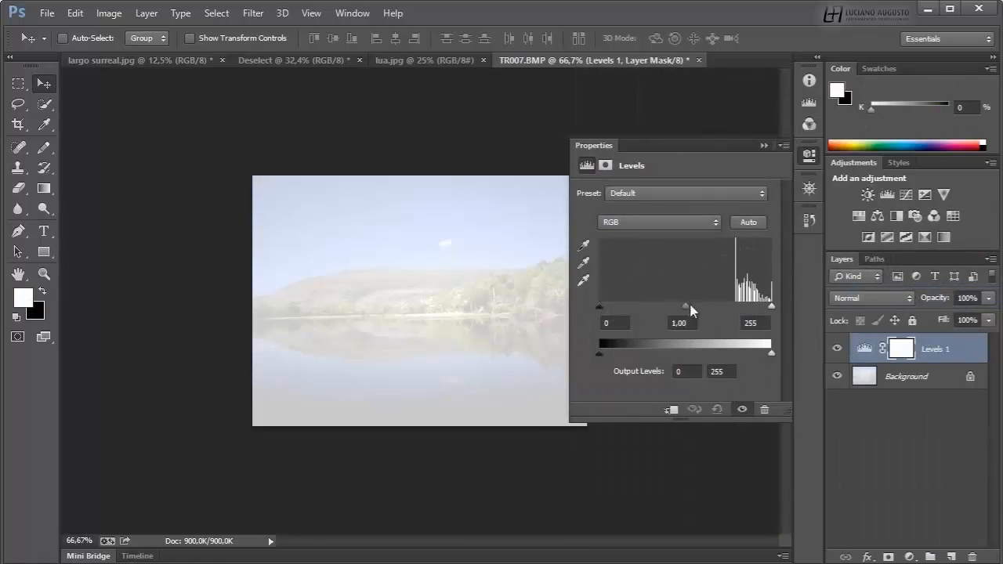
pyautogui.moveTo(594, 146); pyautogui.dragTo(143, 91)
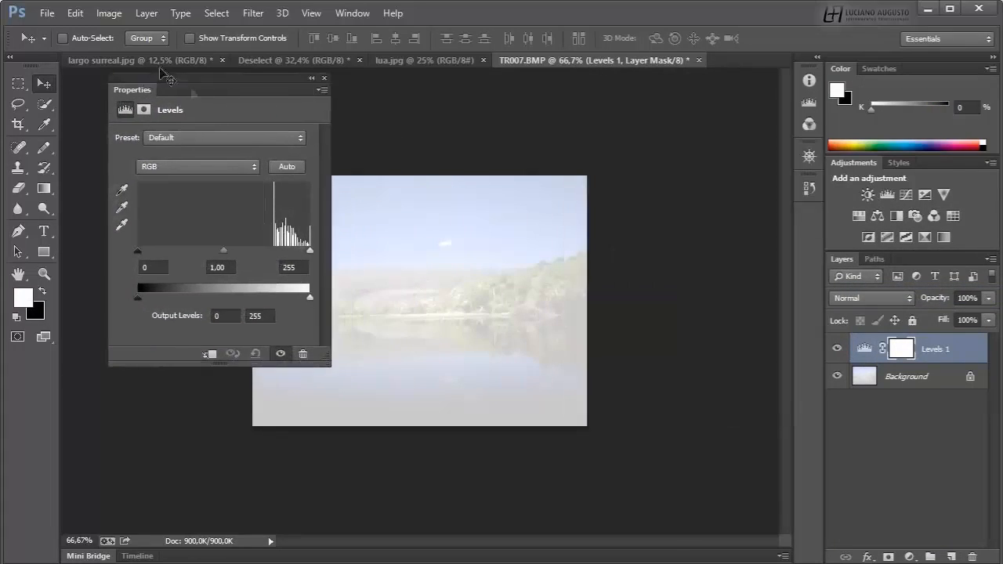
pyautogui.click(810, 103)
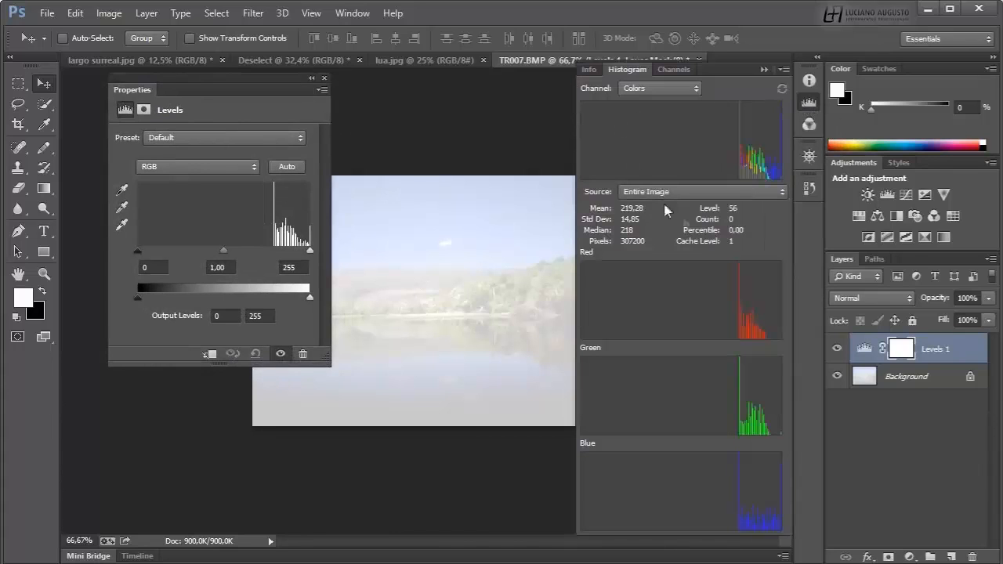
pyautogui.moveTo(738, 165); pyautogui.dragTo(213, 186)
# Set the Levels black input to 201 and check how the histogram spreads across the tonal range
pyautogui.moveTo(138, 251); pyautogui.dragTo(272, 251)
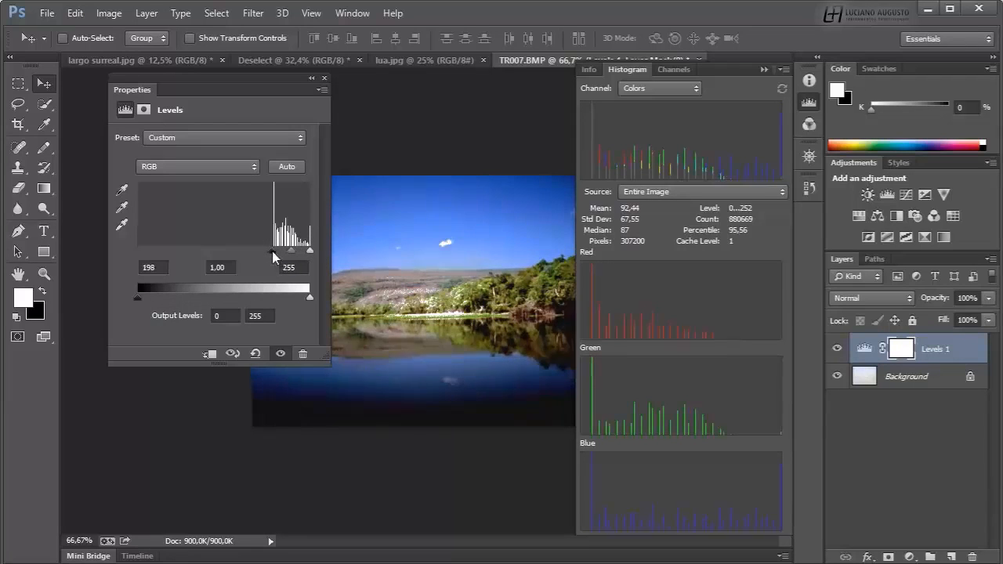
pyautogui.moveTo(274, 256); pyautogui.dragTo(276, 254)
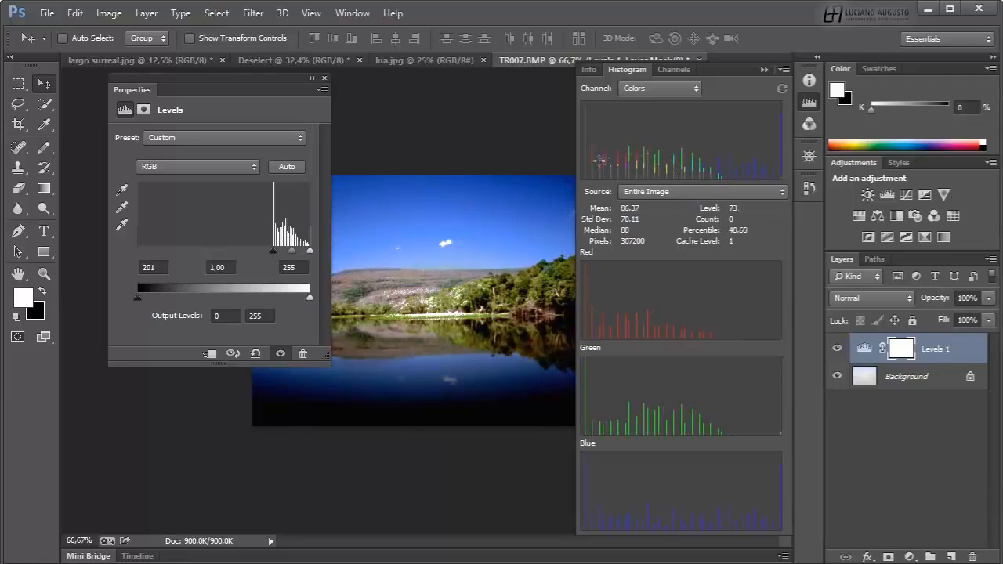
pyautogui.moveTo(600, 160); pyautogui.dragTo(758, 160)
# Collapse the floating Levels properties and the histogram to uncover the whole lake image
pyautogui.moveTo(134, 90); pyautogui.dragTo(118, 95)
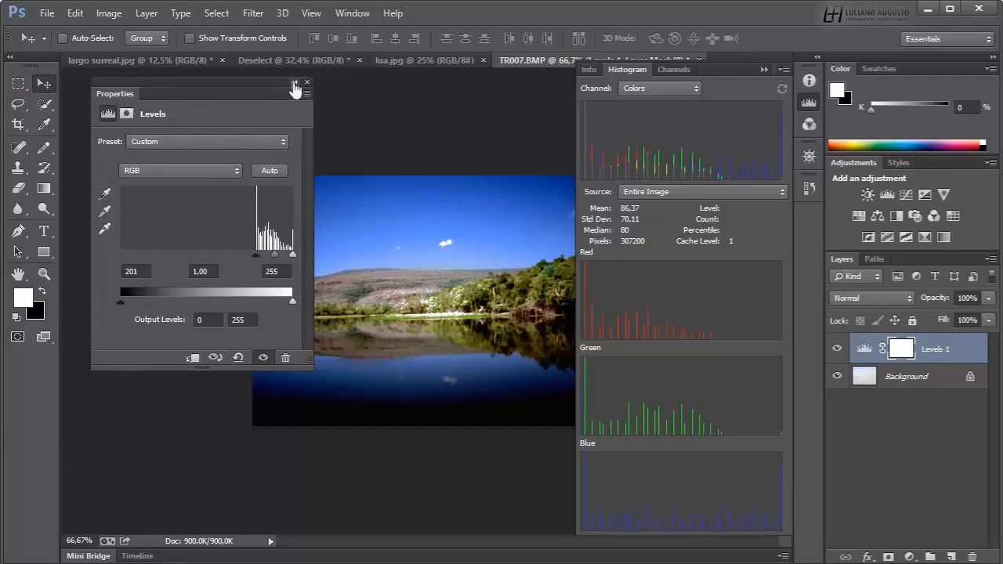
pyautogui.click(294, 84)
pyautogui.click(810, 101)
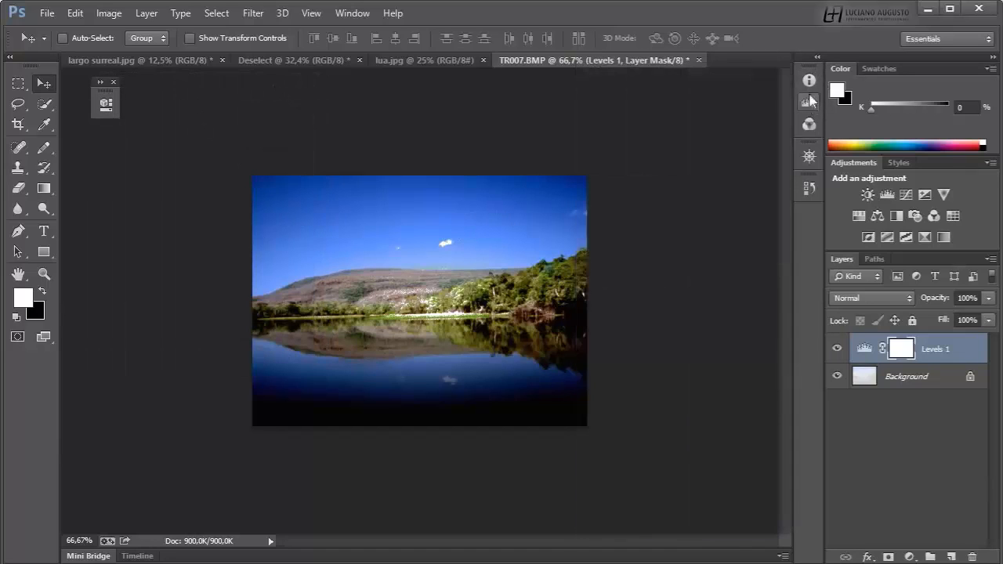
# Examine the adjusted lake image's histogram from shadows to highlights and display its pixel color values in Info
pyautogui.click(809, 103)
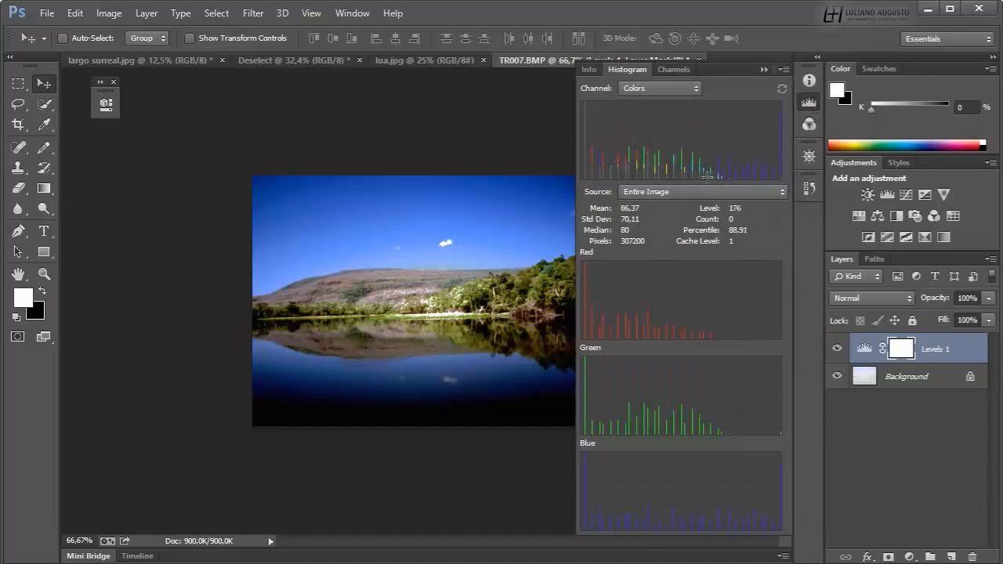
pyautogui.moveTo(708, 176); pyautogui.dragTo(583, 184)
pyautogui.moveTo(731, 165); pyautogui.dragTo(796, 168)
pyautogui.moveTo(627, 142)
pyautogui.mouseDown()
pyautogui.moveTo(716, 147)
pyautogui.moveTo(700, 161)
pyautogui.moveTo(627, 155)
pyautogui.mouseUp()
pyautogui.click(811, 102)
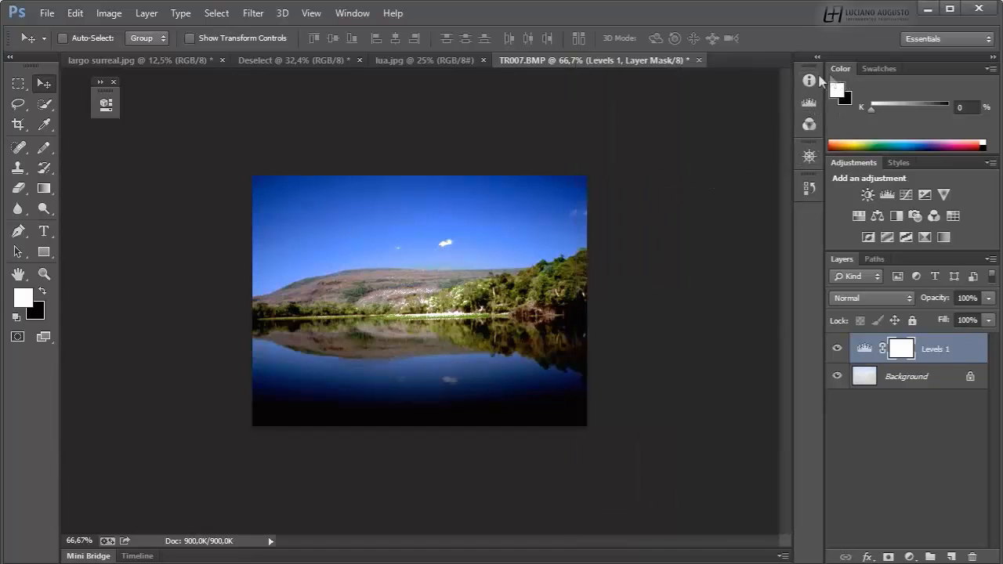
pyautogui.click(809, 80)
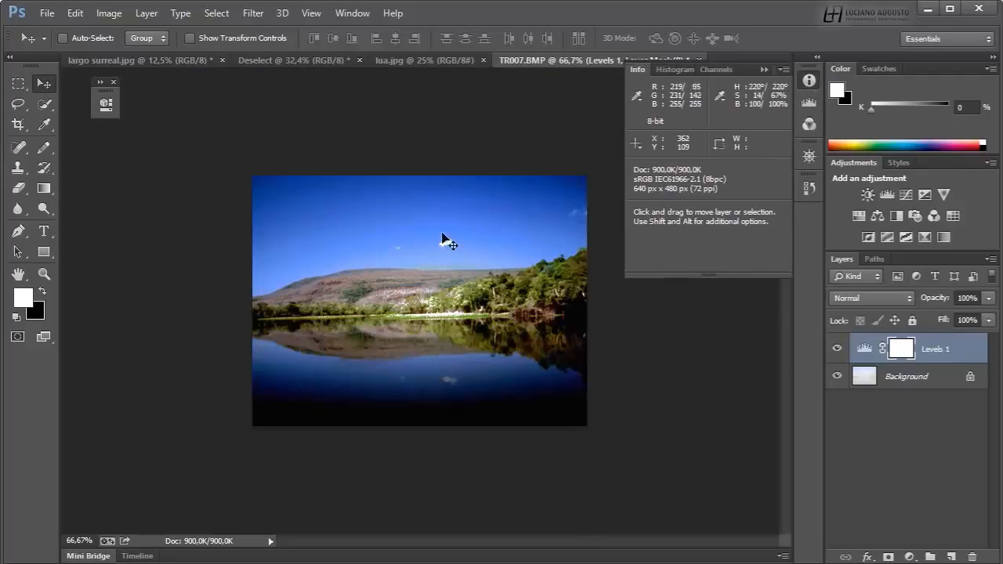